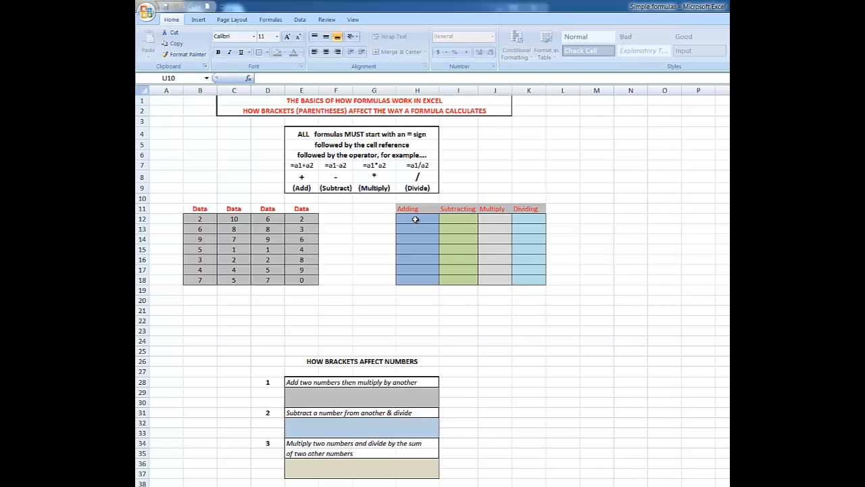
# - Enter the formula =B12+C12 in H12 to add the first two Data values
pyautogui.click(415, 220)
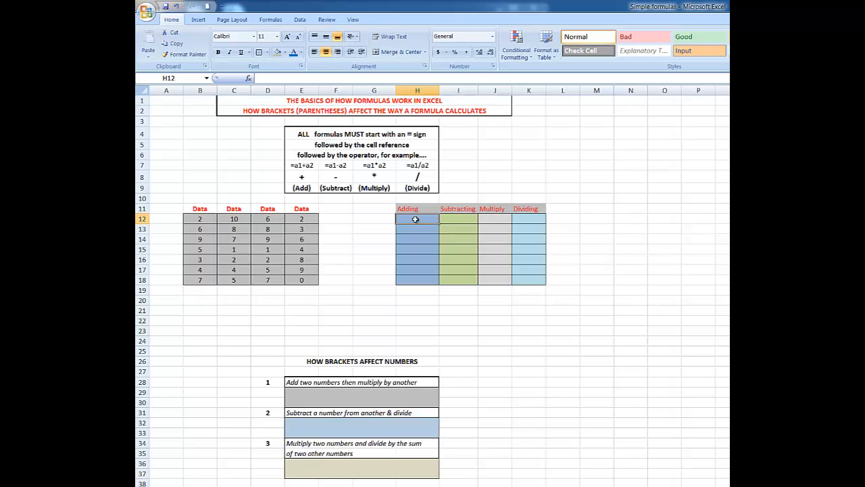
pyautogui.write('=')
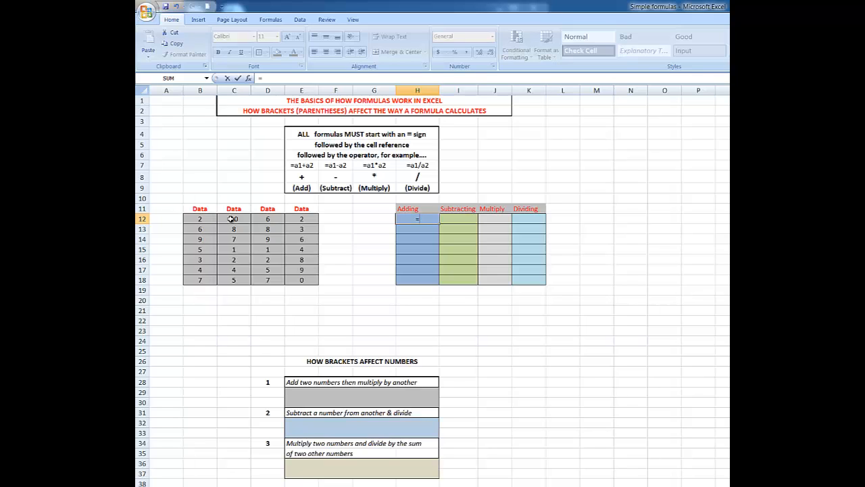
pyautogui.write('b12+c12')
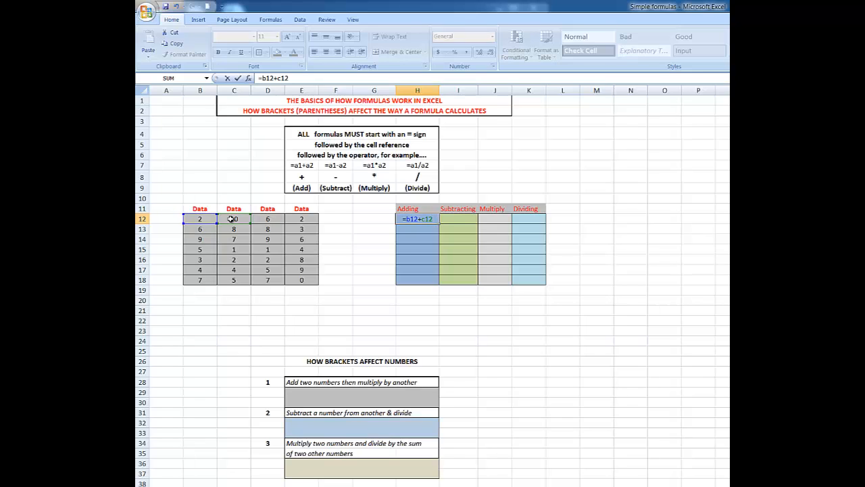
pyautogui.press('BackSpace')
pyautogui.press('BackSpace')
pyautogui.press('BackSpace')
pyautogui.press('BackSpace')
pyautogui.press('BackSpace')
pyautogui.press('BackSpace')
pyautogui.press('BackSpace')
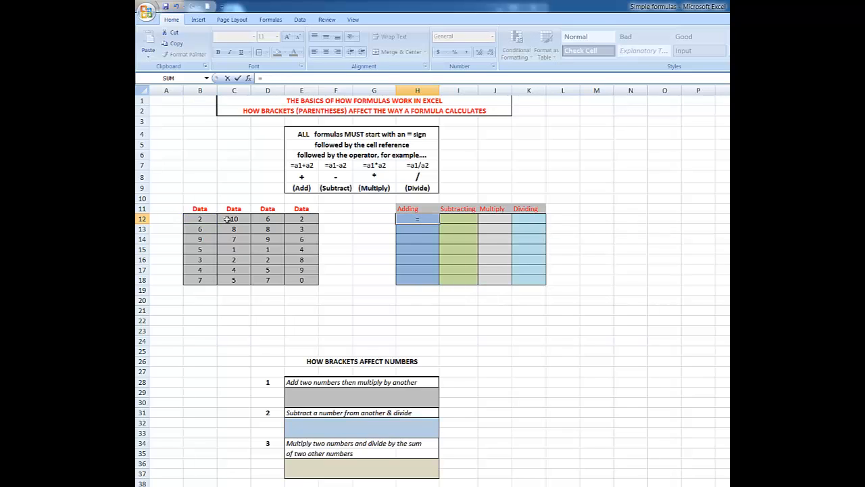
pyautogui.click(201, 220)
pyautogui.write('+')
pyautogui.click(233, 219)
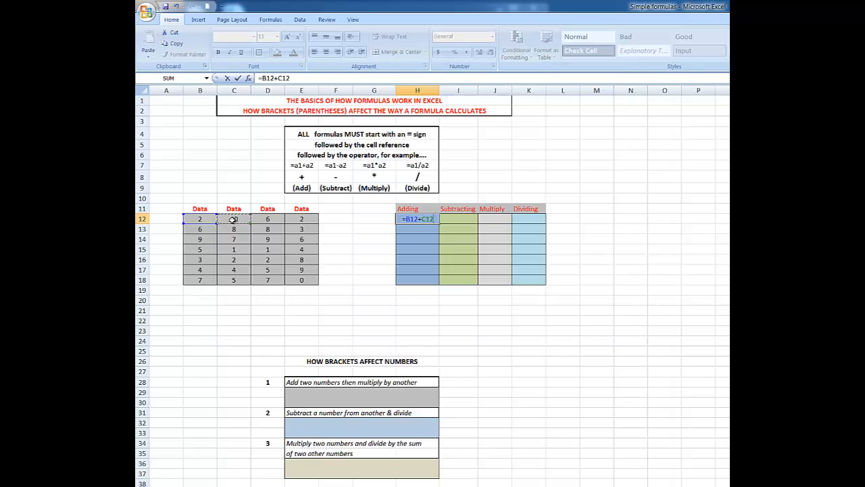
pyautogui.press('Return')
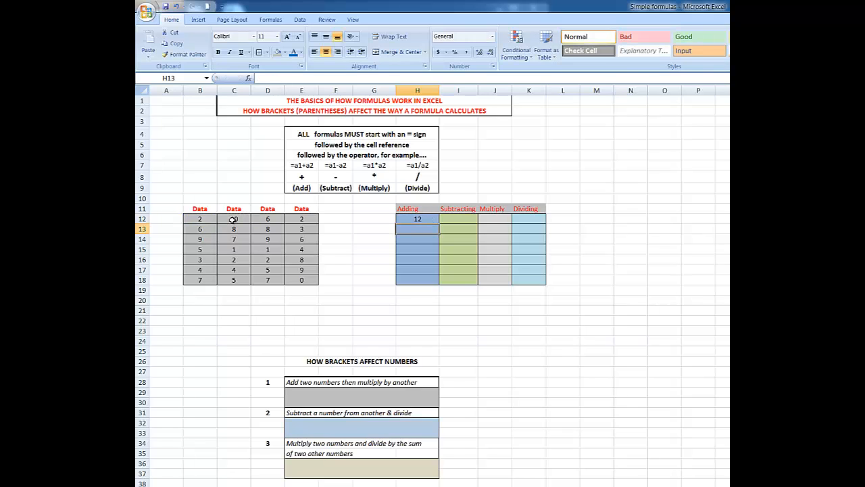
# - Fill the H12 addition formula down through H18 and check the copied formulas in each row
pyautogui.click(412, 219)
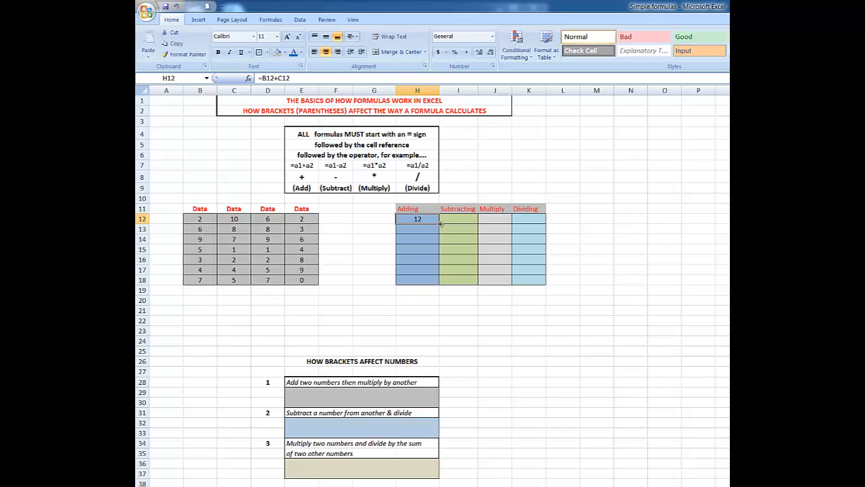
pyautogui.moveTo(440, 223); pyautogui.dragTo(438, 283)
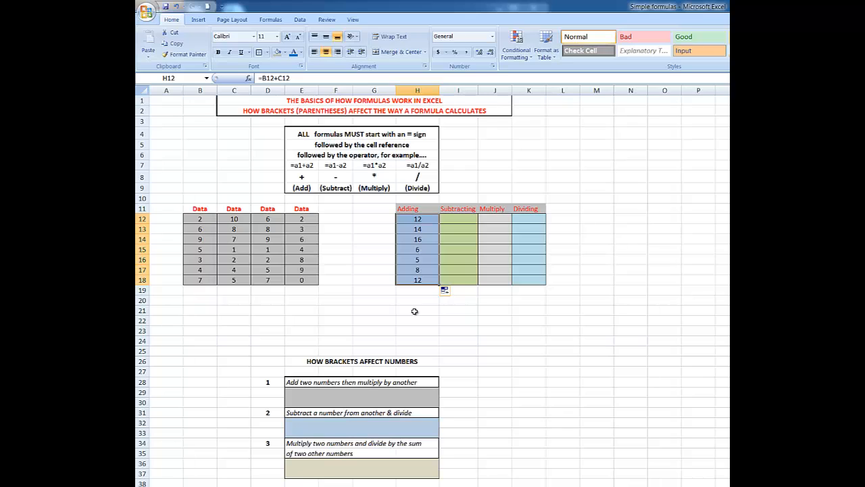
pyautogui.click(421, 219)
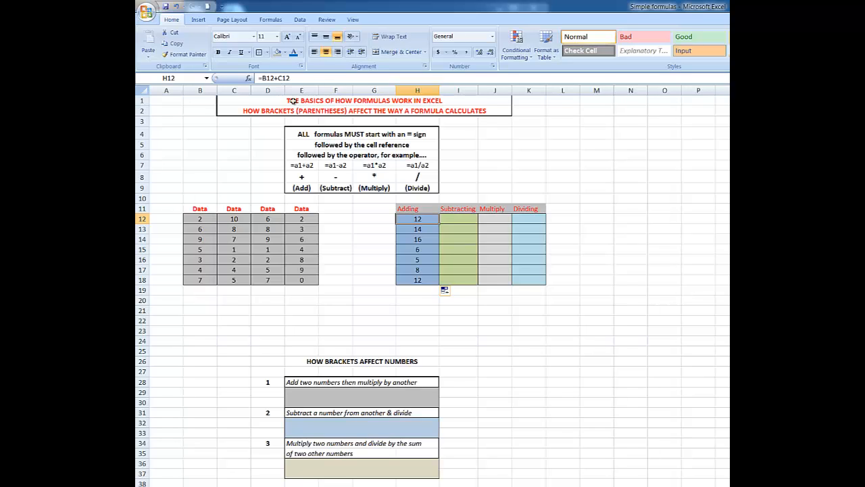
pyautogui.click(422, 229)
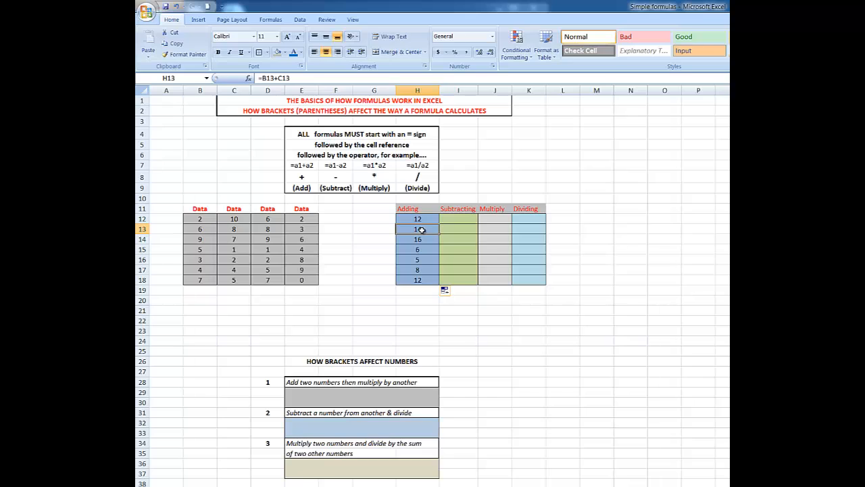
pyautogui.click(420, 240)
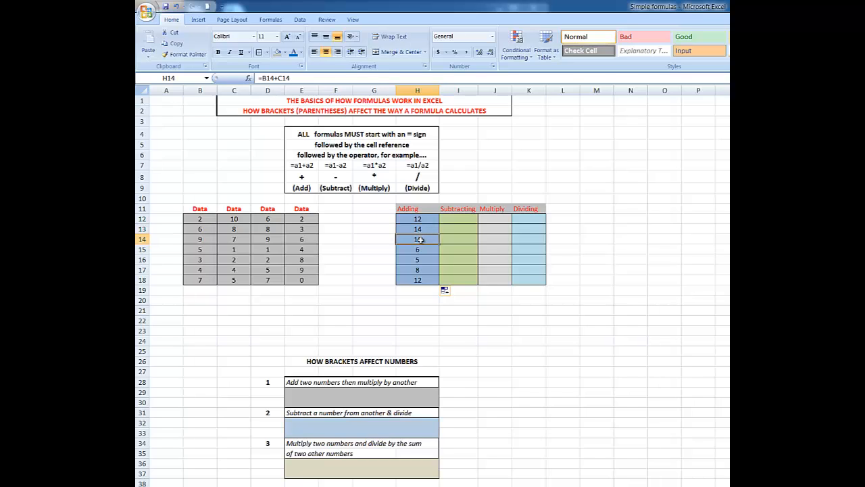
pyautogui.click(420, 249)
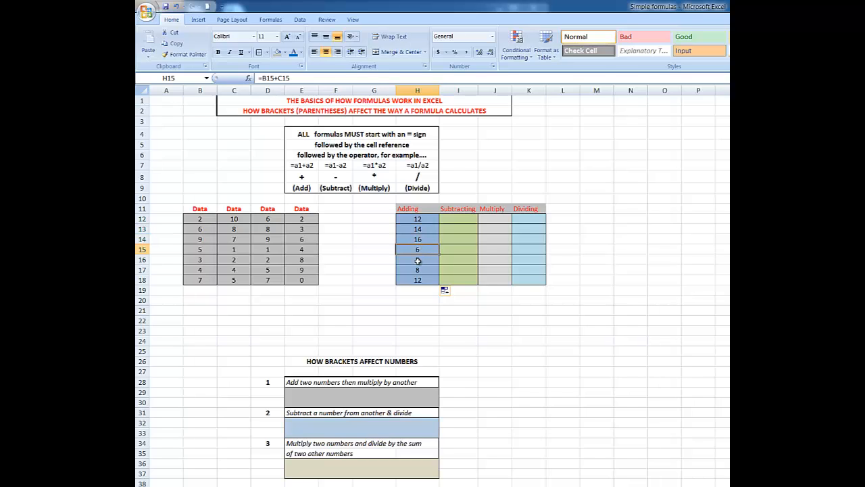
pyautogui.click(418, 260)
pyautogui.click(419, 269)
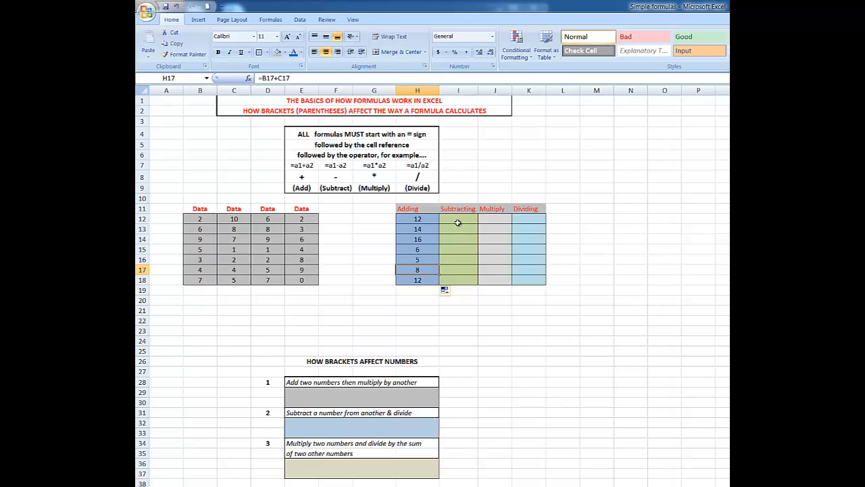
# - Enter the formula =C12-D12 in I12 under Subtracting
pyautogui.click(458, 220)
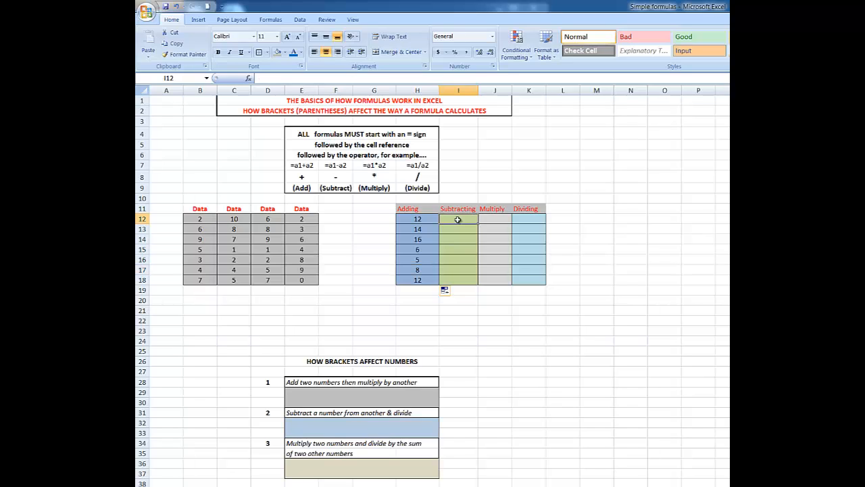
pyautogui.write('=')
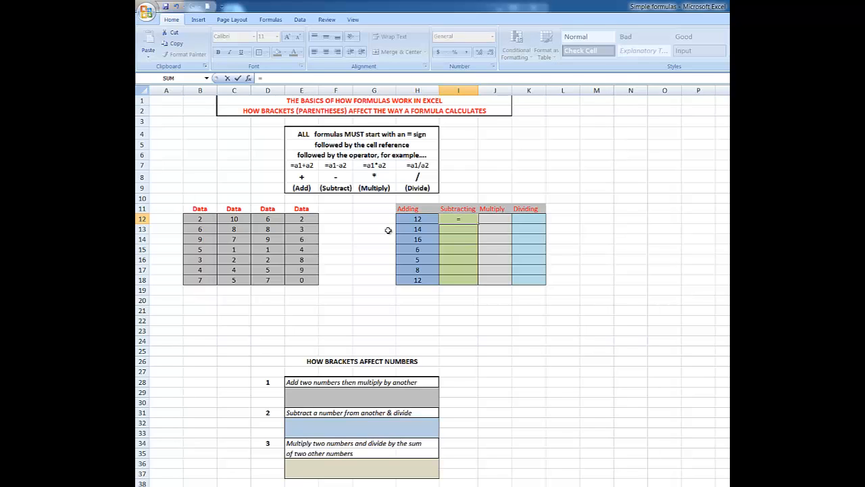
pyautogui.click(235, 219)
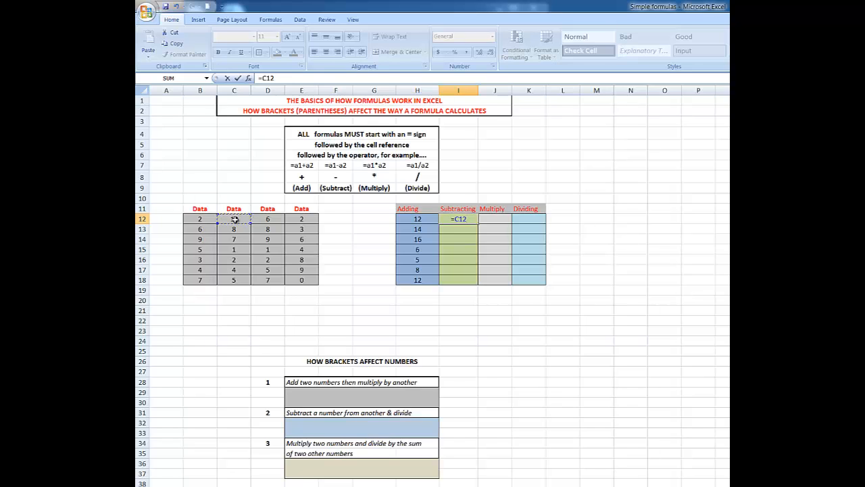
pyautogui.write('-')
pyautogui.click(267, 219)
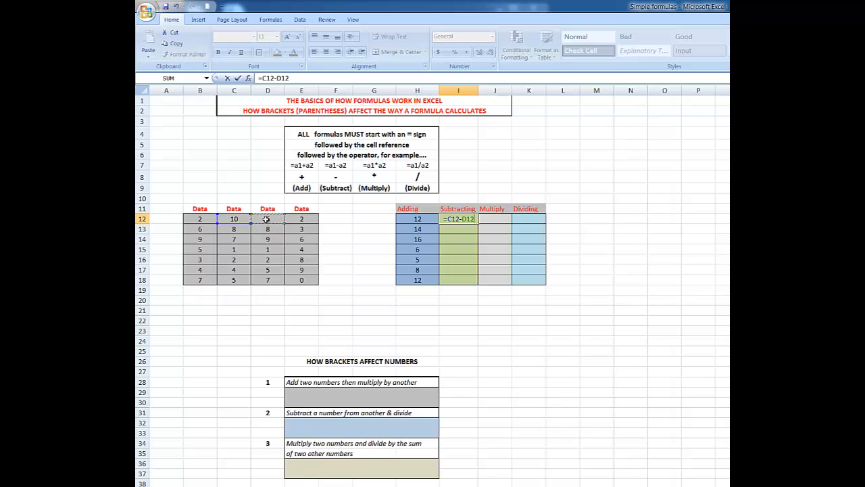
pyautogui.hotkey('ctrl', 'Return')
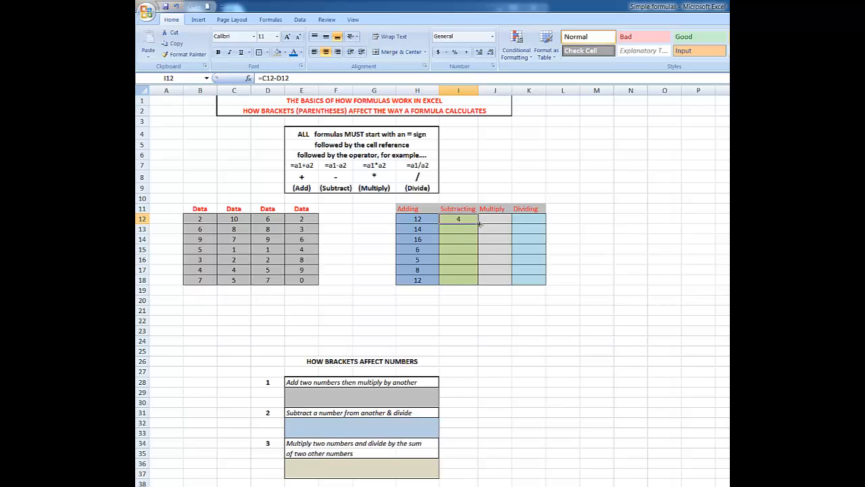
# - Copy the I12 subtraction formula down through I18
pyautogui.moveTo(479, 224); pyautogui.dragTo(480, 286)
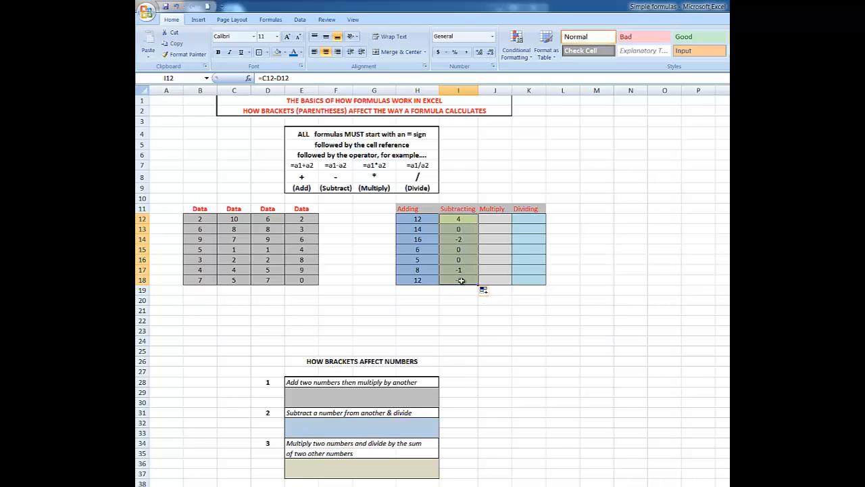
pyautogui.click(177, 6)
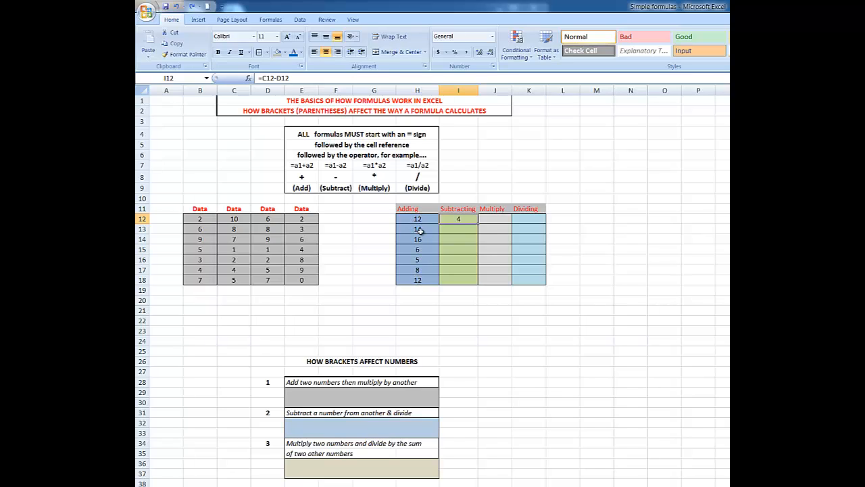
pyautogui.doubleClick(478, 223)
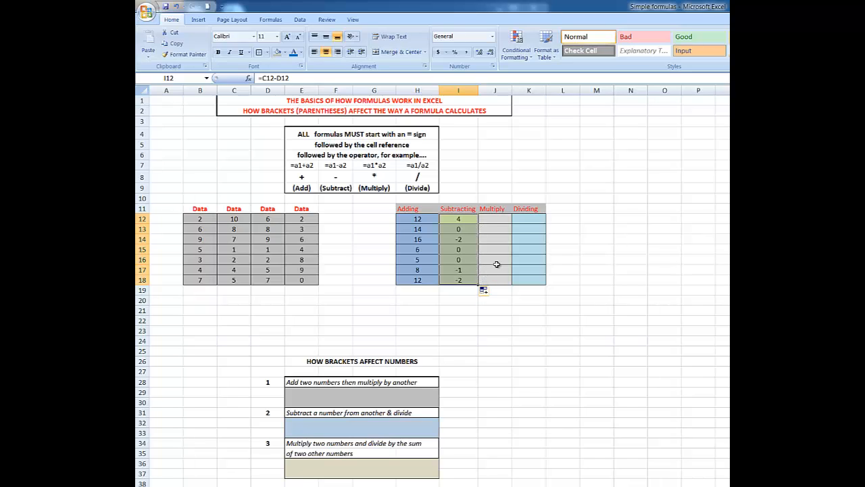
# - Enter =D12*E12 in J12 under Multiply and fill it down through J18
pyautogui.click(496, 219)
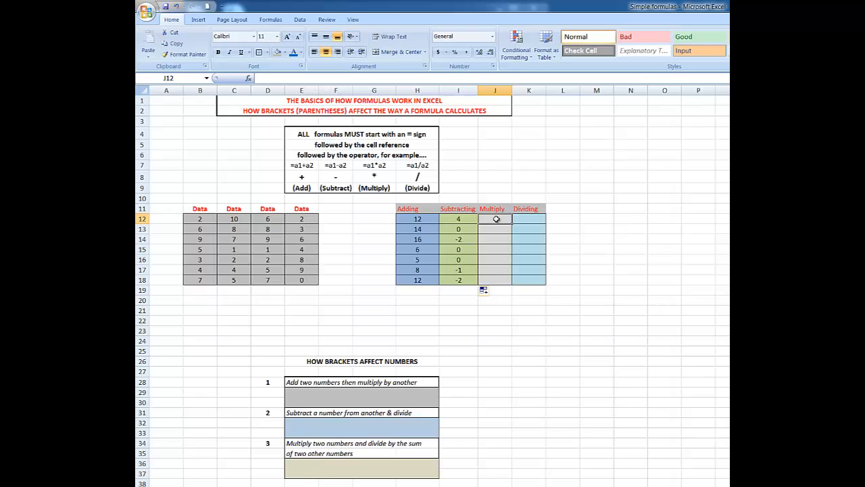
pyautogui.write('=')
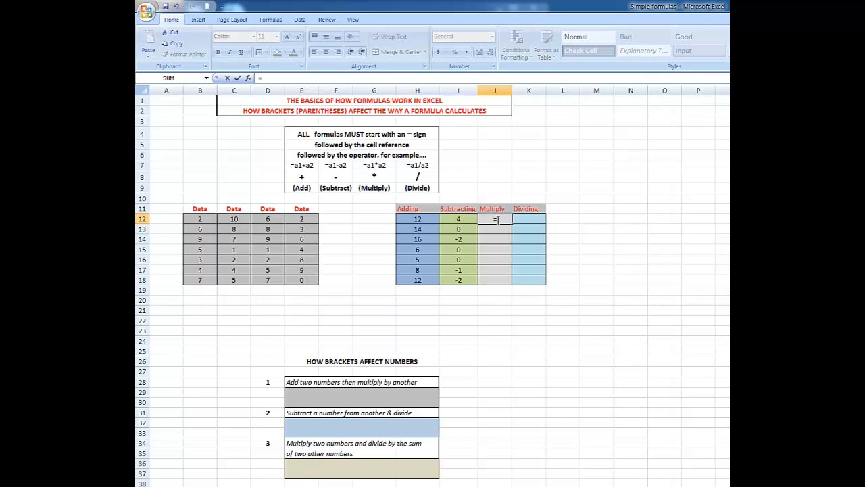
pyautogui.click(269, 218)
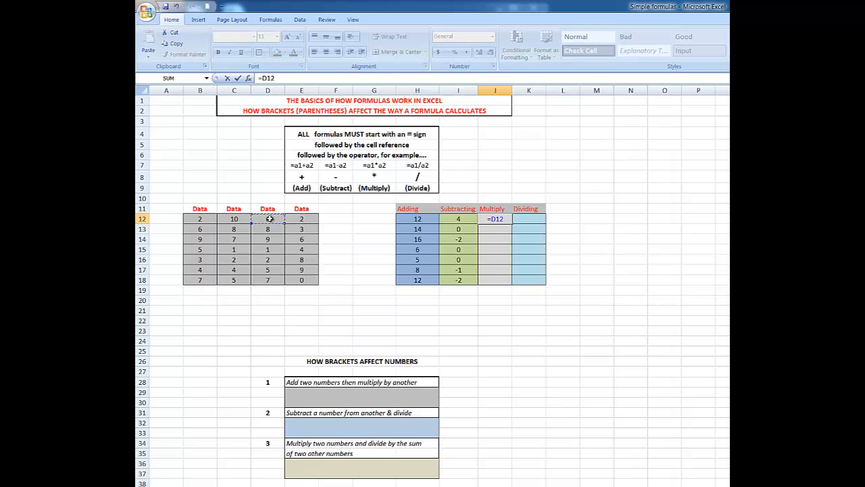
pyautogui.write('*')
pyautogui.click(298, 219)
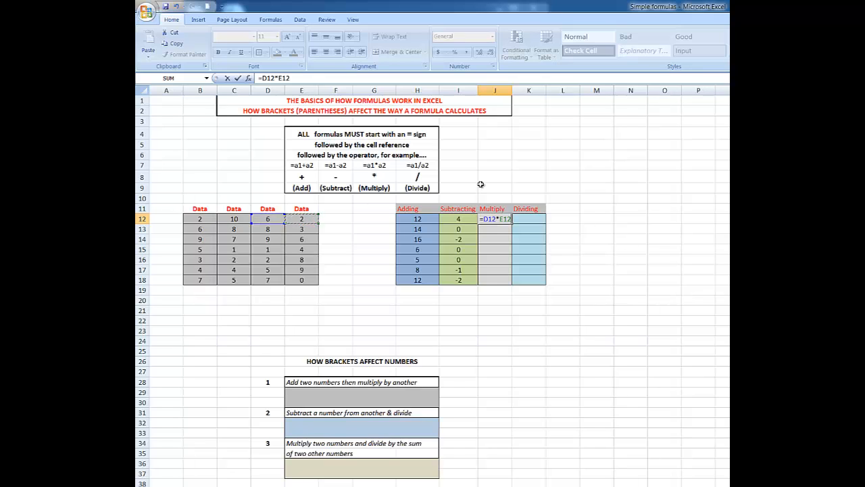
pyautogui.hotkey('ctrl', 'Return')
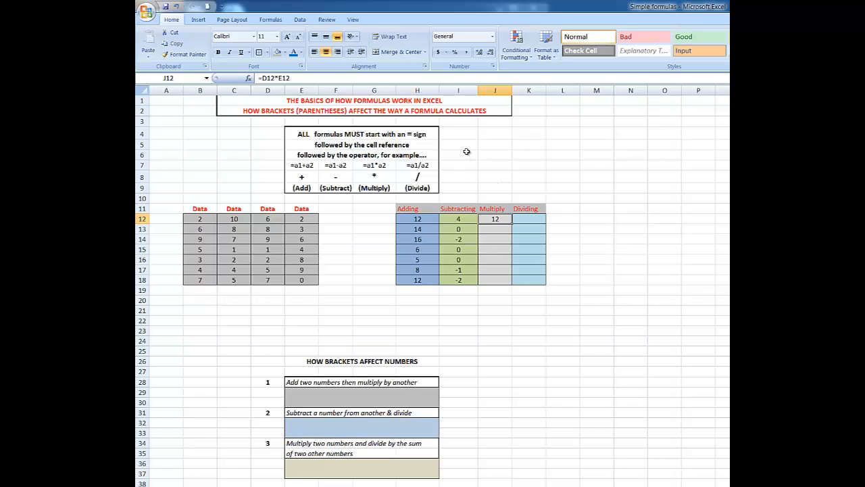
pyautogui.doubleClick(512, 225)
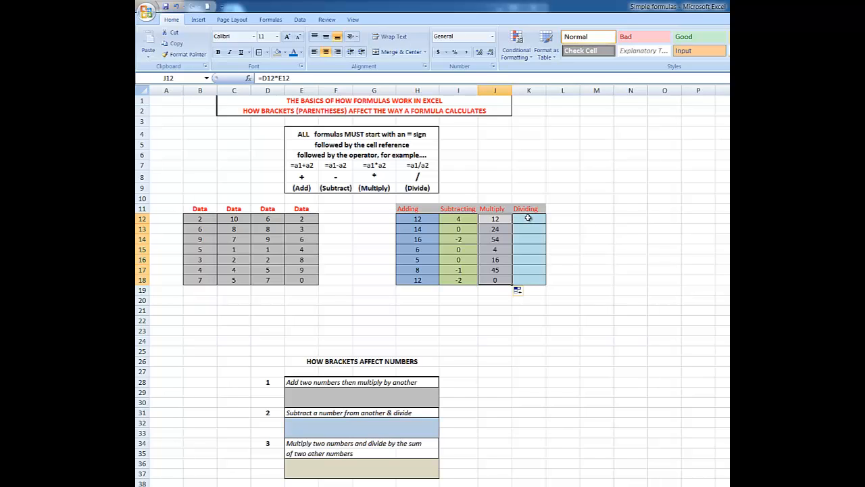
# - Enter =D12/E12 in K12 under Dividing and fill it down through K18
pyautogui.click(528, 218)
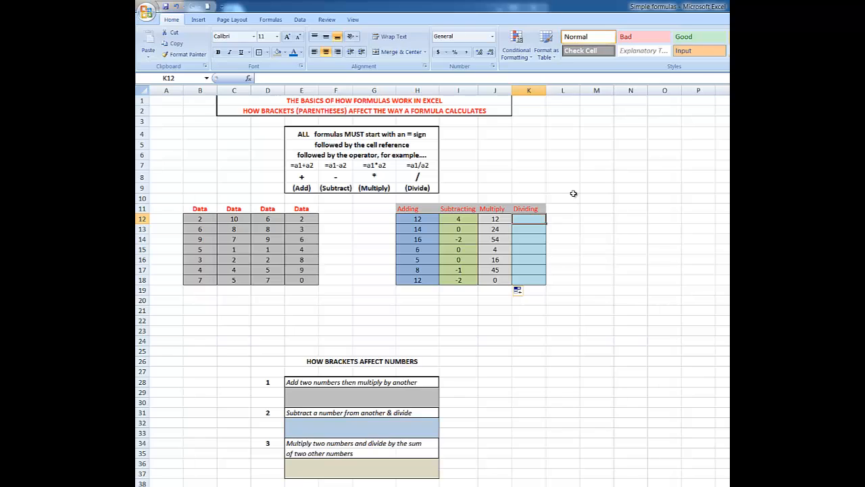
pyautogui.write('=')
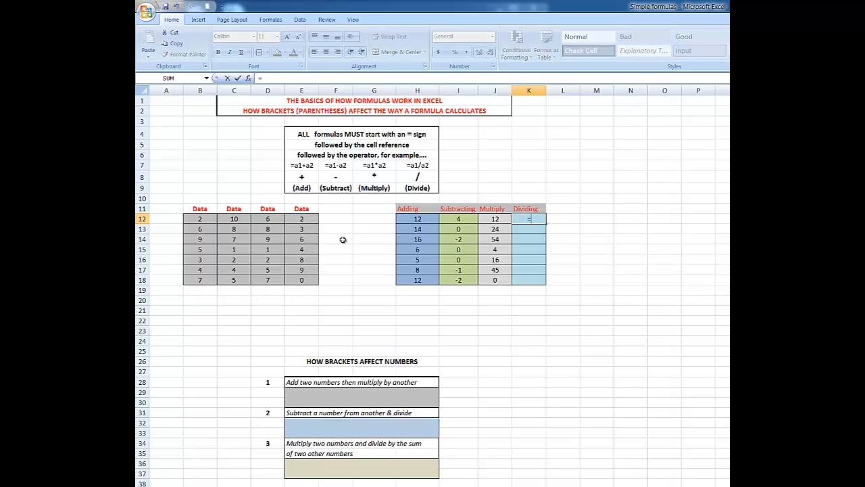
pyautogui.click(269, 219)
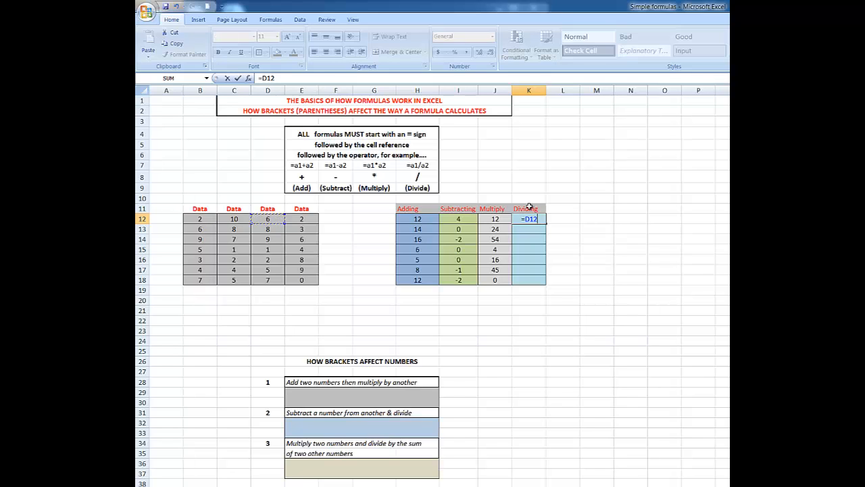
pyautogui.write('/')
pyautogui.click(304, 219)
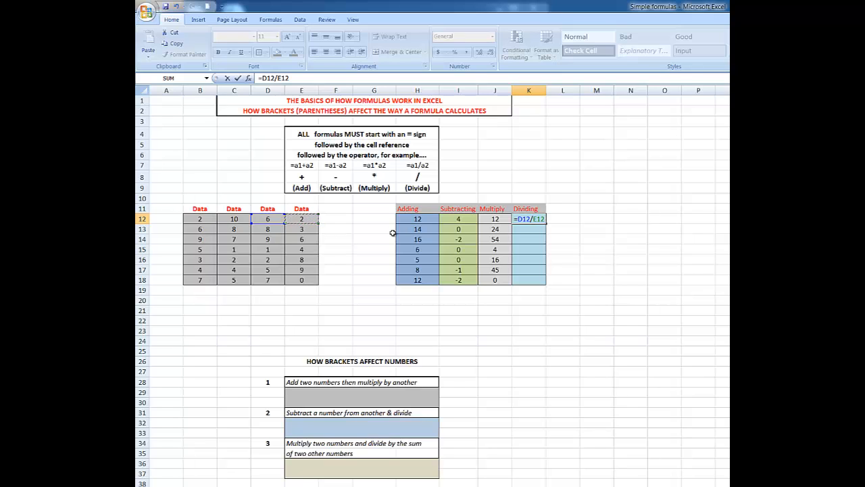
pyautogui.press('Return')
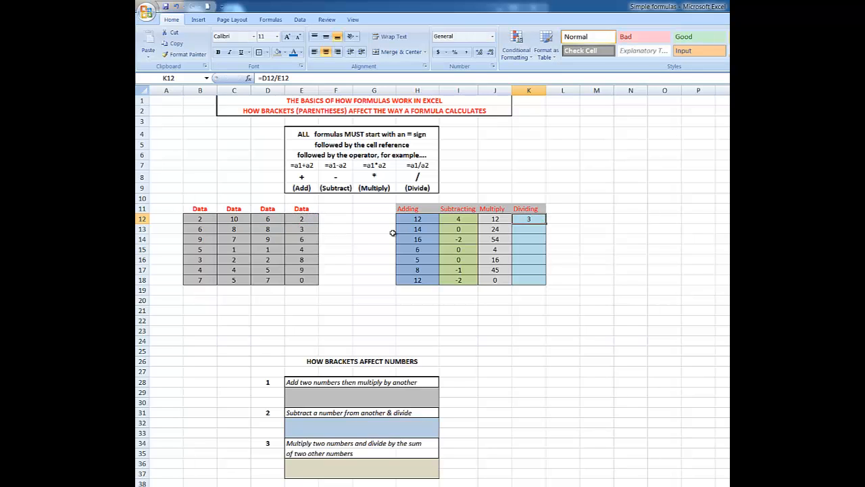
pyautogui.doubleClick(545, 224)
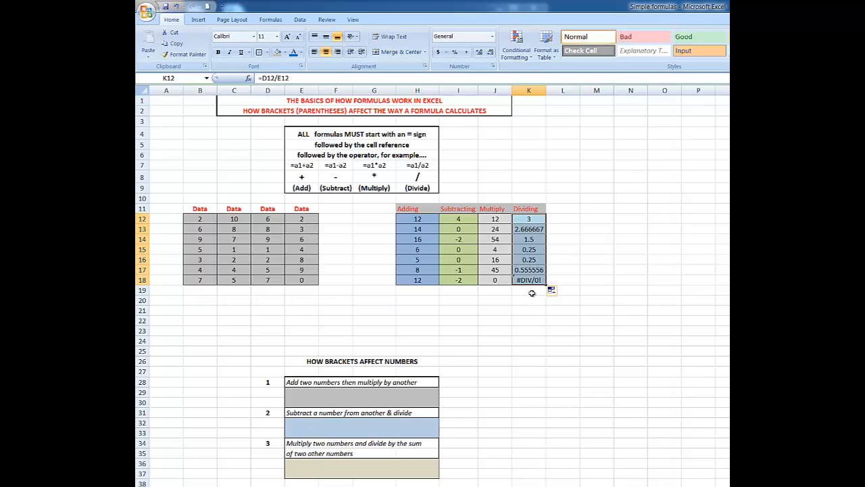
# - Enter =B12+C12*D12 in the answer cell E29 under question 1, then undo the entry
pyautogui.click(419, 219)
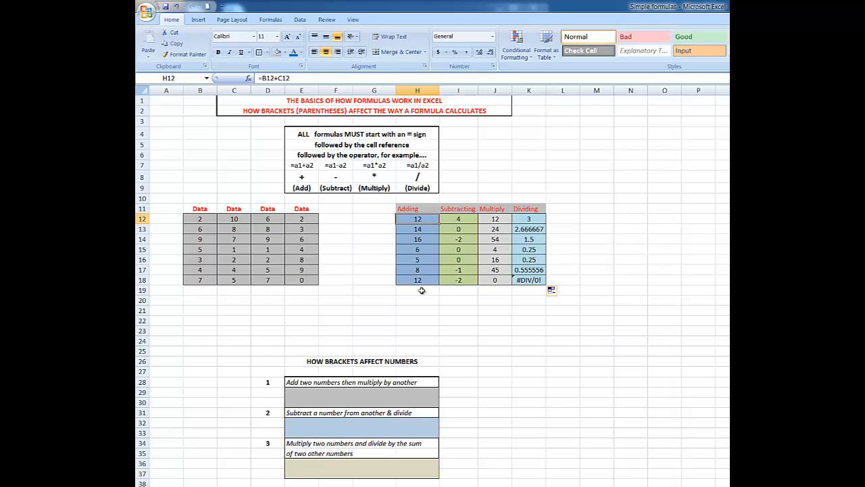
pyautogui.click(467, 221)
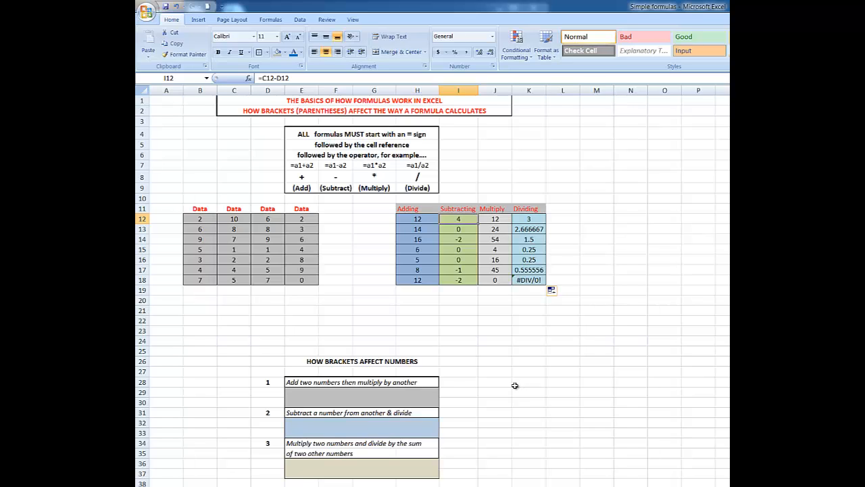
pyautogui.click(356, 391)
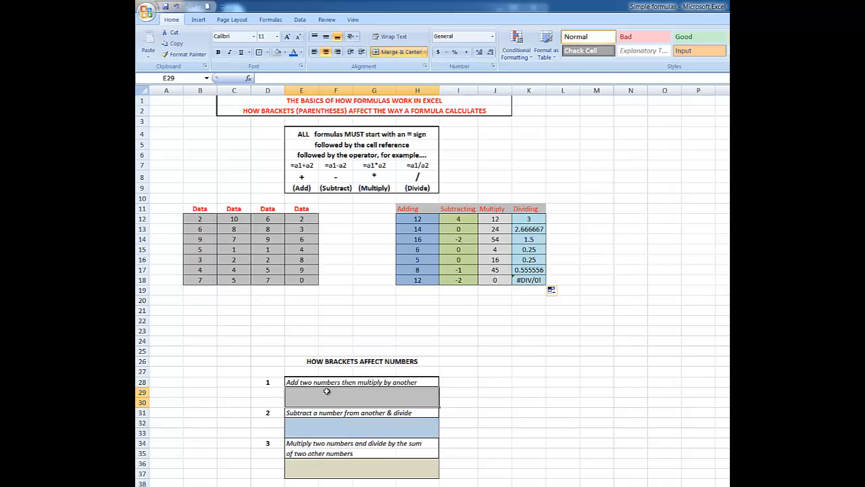
pyautogui.write('=')
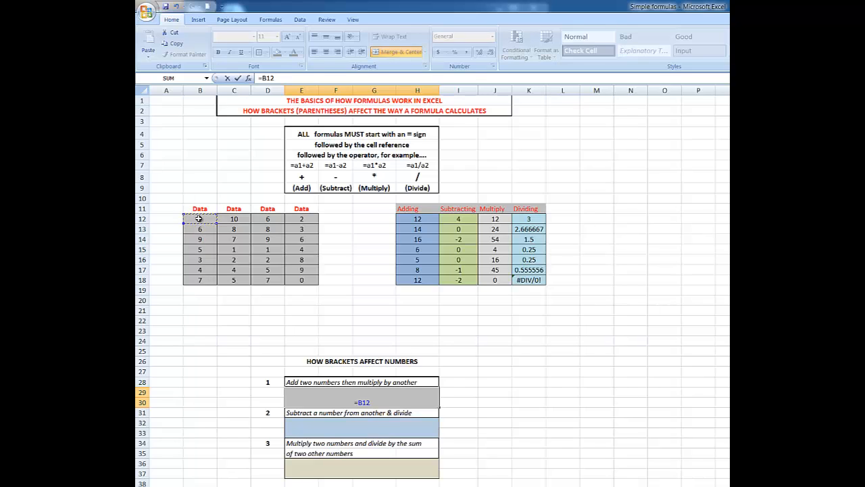
pyautogui.write('+')
pyautogui.click(234, 220)
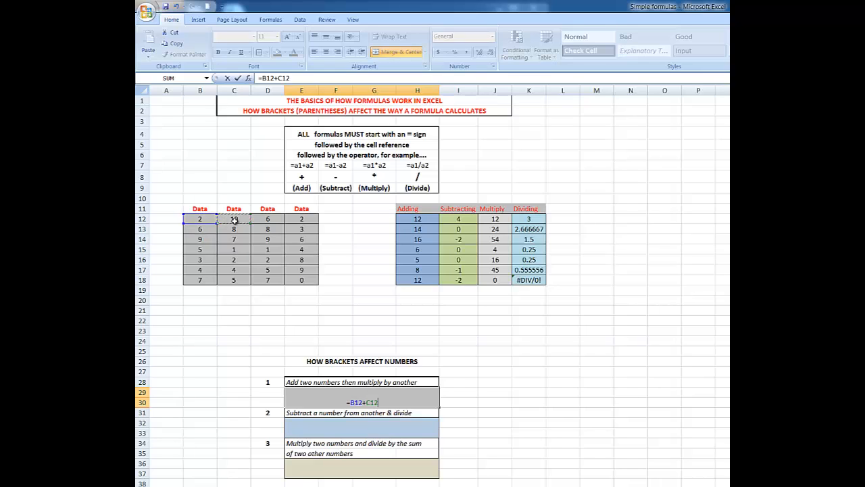
pyautogui.write('*')
pyautogui.click(268, 220)
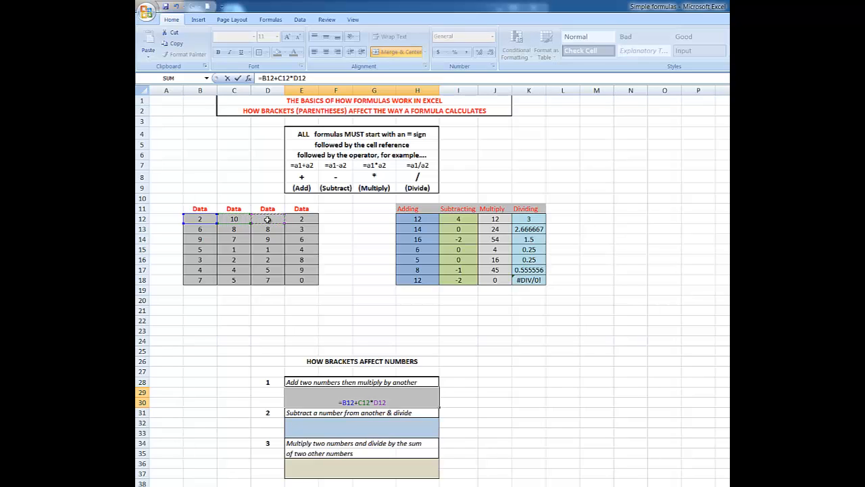
pyautogui.press('Return')
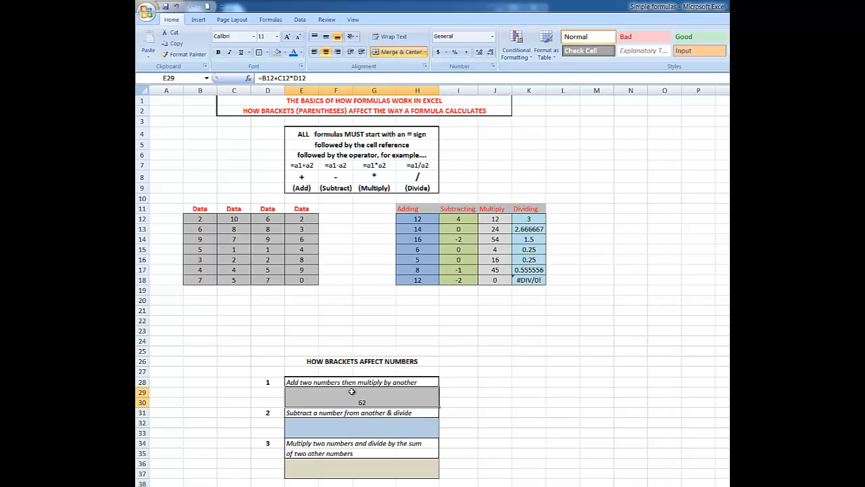
pyautogui.click(176, 7)
# - Enter =(B12+C12)*D12 in the question 1 answer cell E29 so the addition is calculated first
pyautogui.write('=')
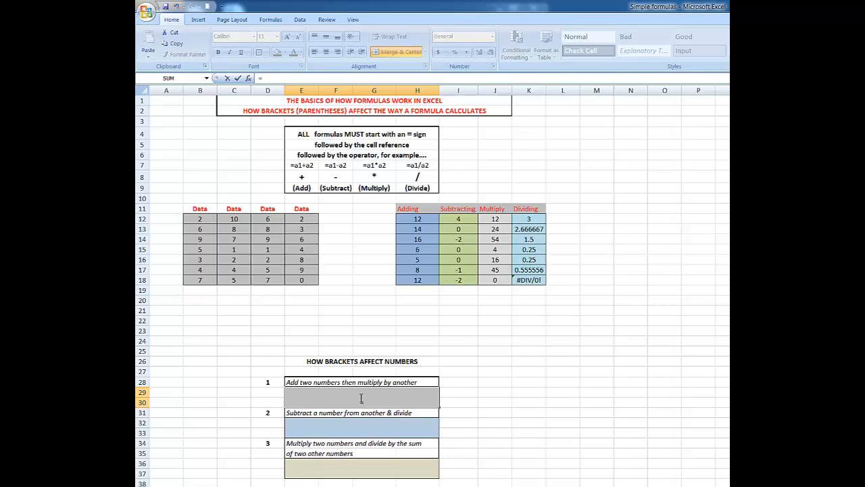
pyautogui.write('(')
pyautogui.click(200, 221)
pyautogui.write('+')
pyautogui.click(234, 221)
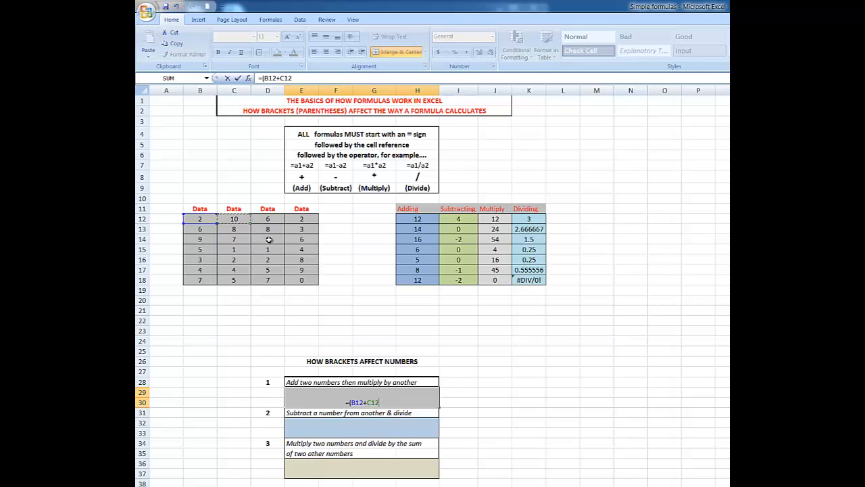
pyautogui.write(')*')
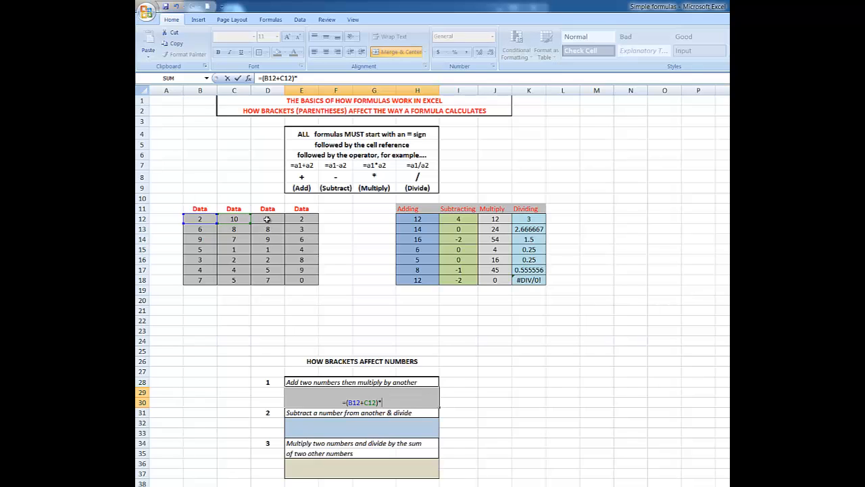
pyautogui.click(267, 219)
pyautogui.press('Return')
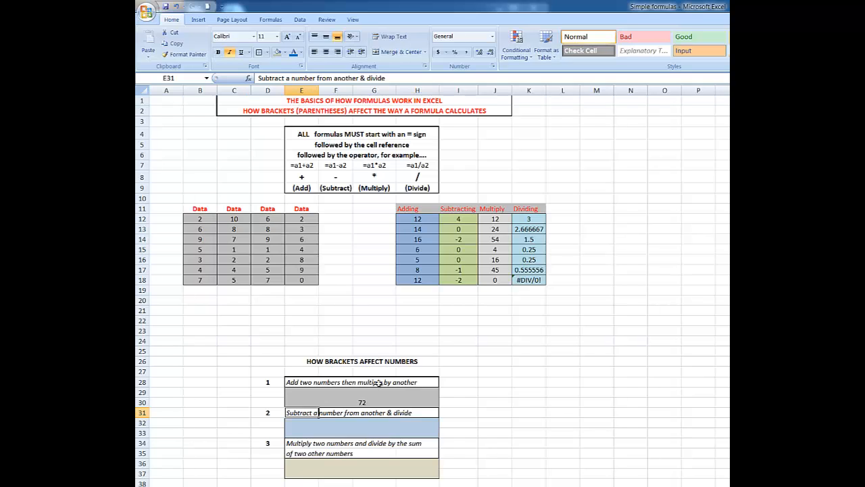
pyautogui.click(365, 402)
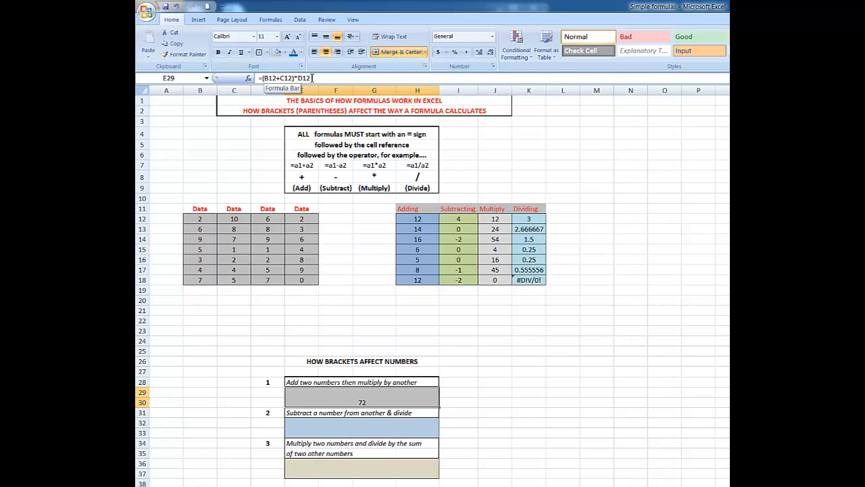
# - Enter =C12-D12/E12 in the answer cell E32 under question 2, then undo the entry
pyautogui.click(358, 426)
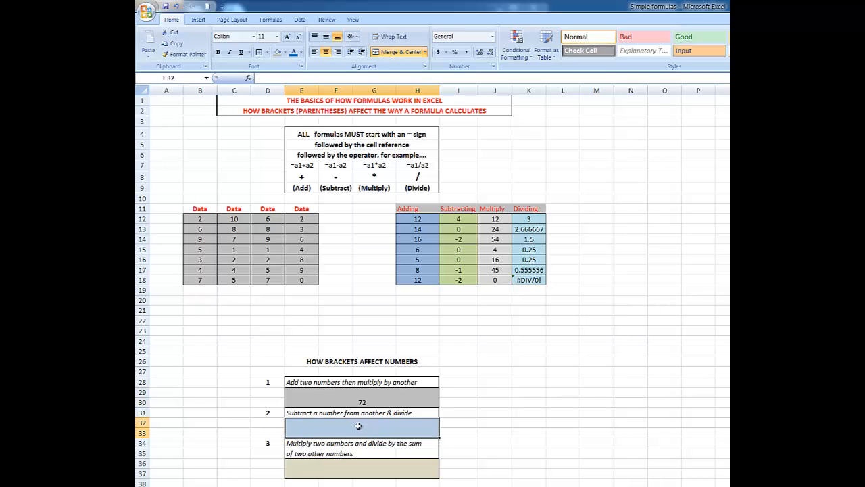
pyautogui.write('=')
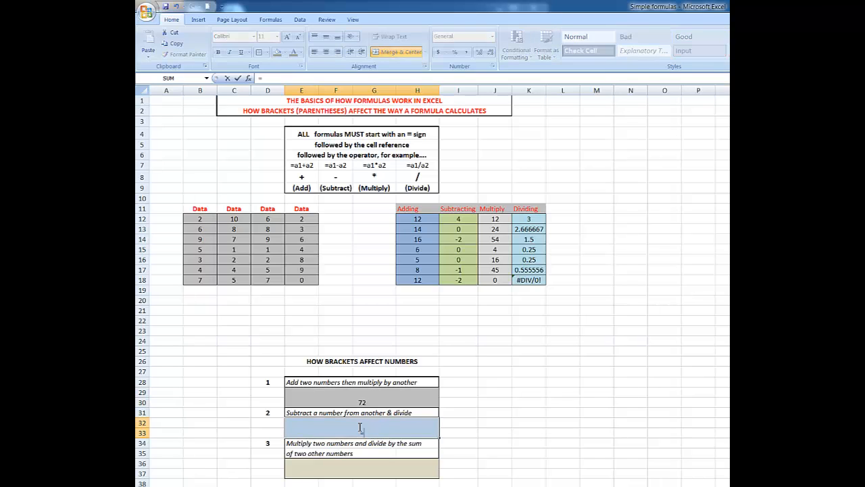
pyautogui.click(234, 219)
pyautogui.write('-')
pyautogui.click(269, 219)
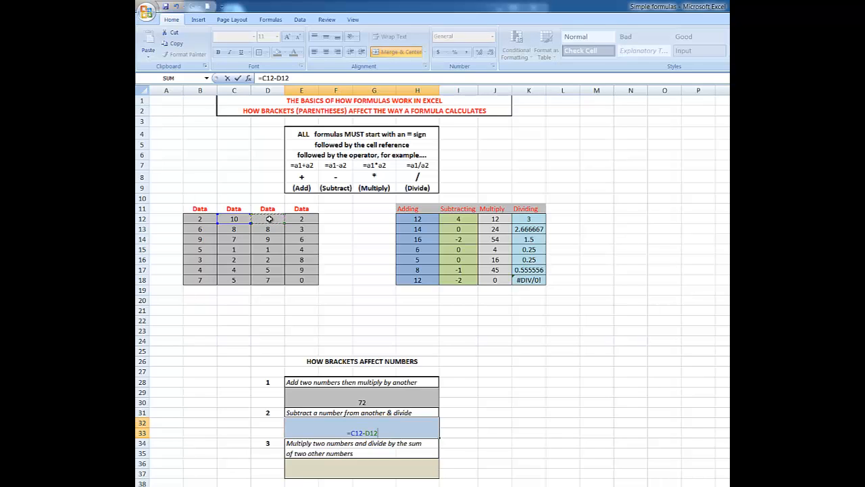
pyautogui.write('/')
pyautogui.click(298, 219)
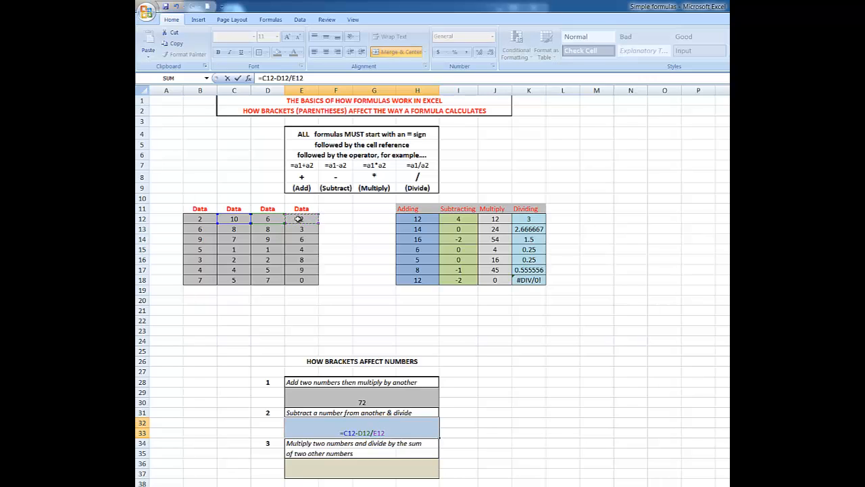
pyautogui.press('Return')
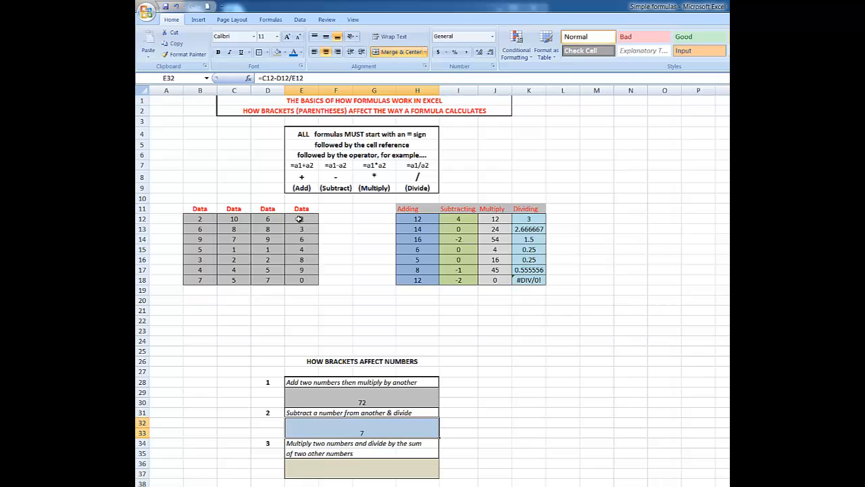
pyautogui.click(175, 6)
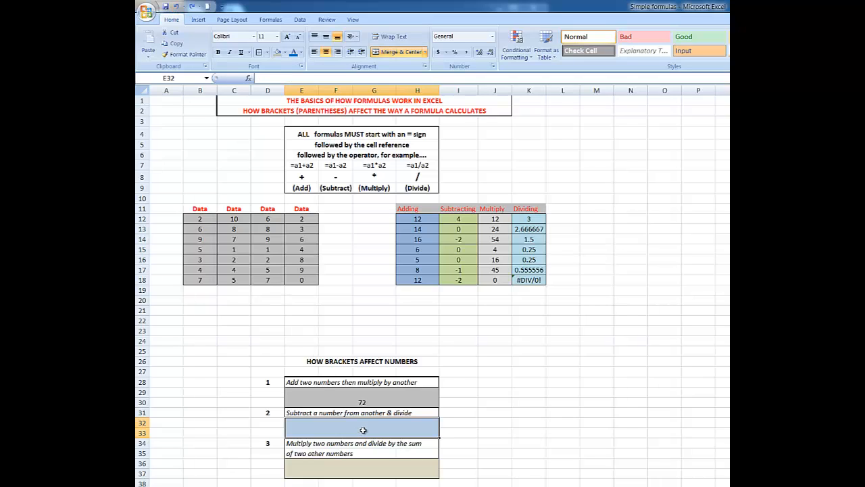
# - Enter =(C12-D12)/E12 in the question 2 answer cell E32 so the subtraction is calculated first
pyautogui.write('=')
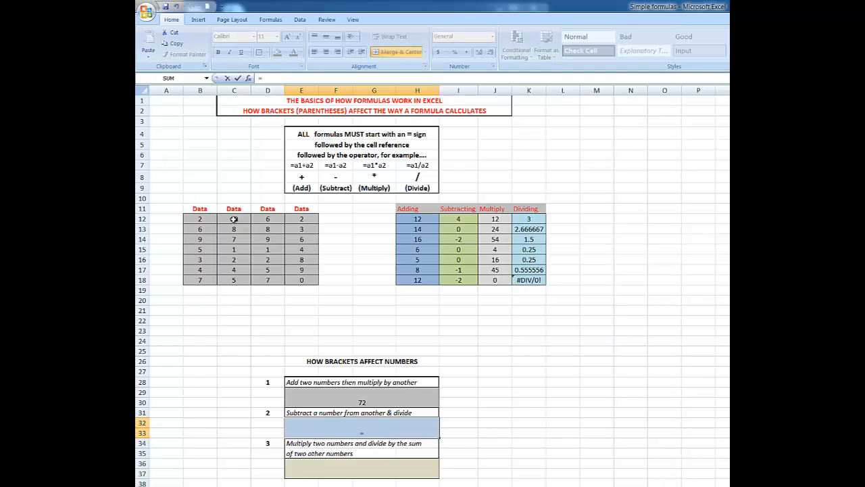
pyautogui.write('(')
pyautogui.click(234, 219)
pyautogui.write('-')
pyautogui.click(269, 219)
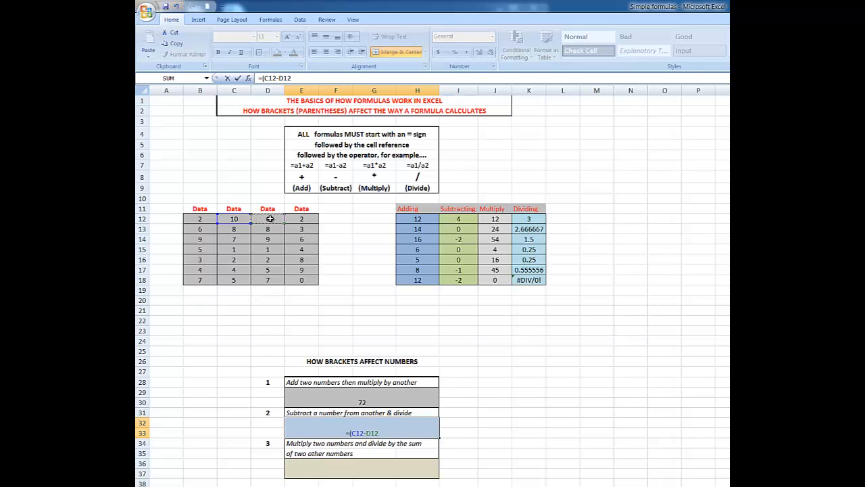
pyautogui.write(')/')
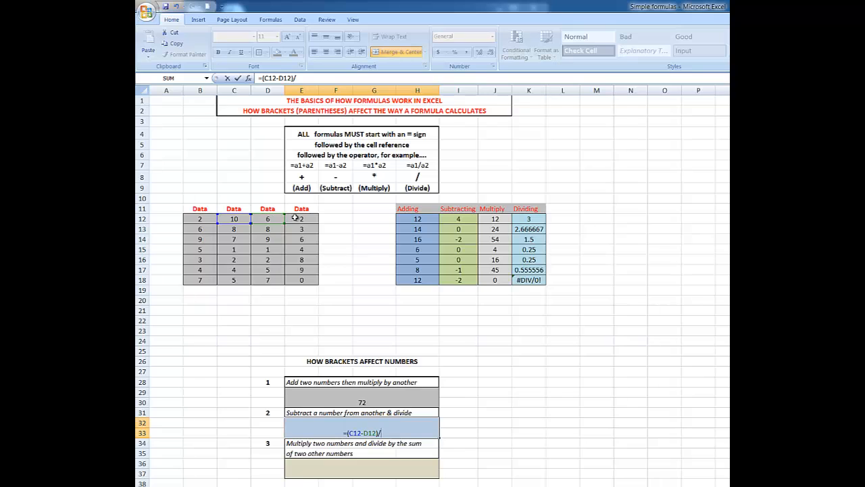
pyautogui.click(303, 219)
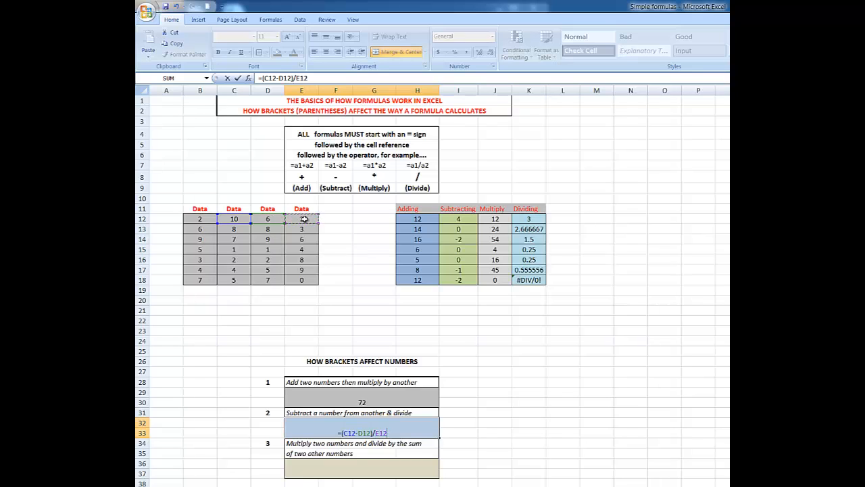
pyautogui.press('Return')
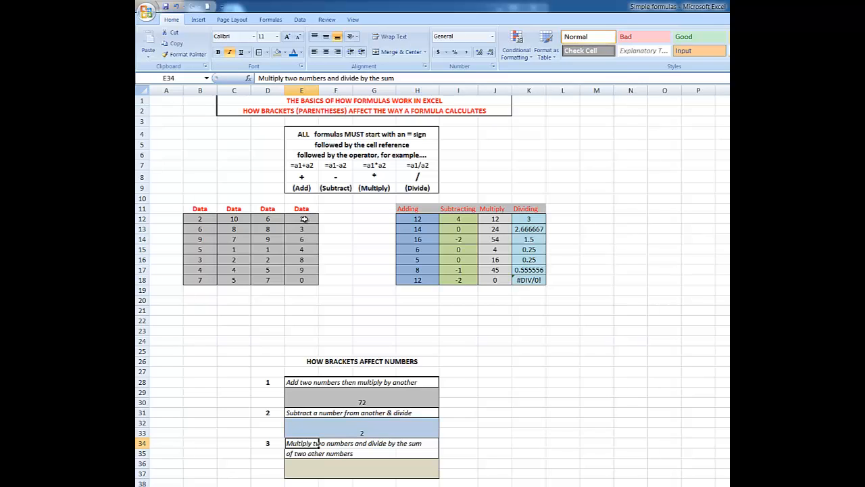
# - Enter =B12*C12/D12+E12 in the answer cell F36 under question 3, then undo the entry
pyautogui.click(350, 467)
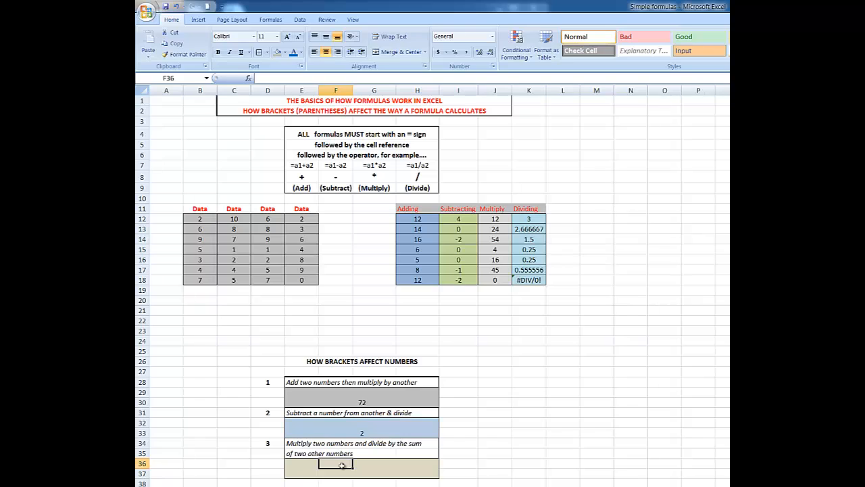
pyautogui.write('=')
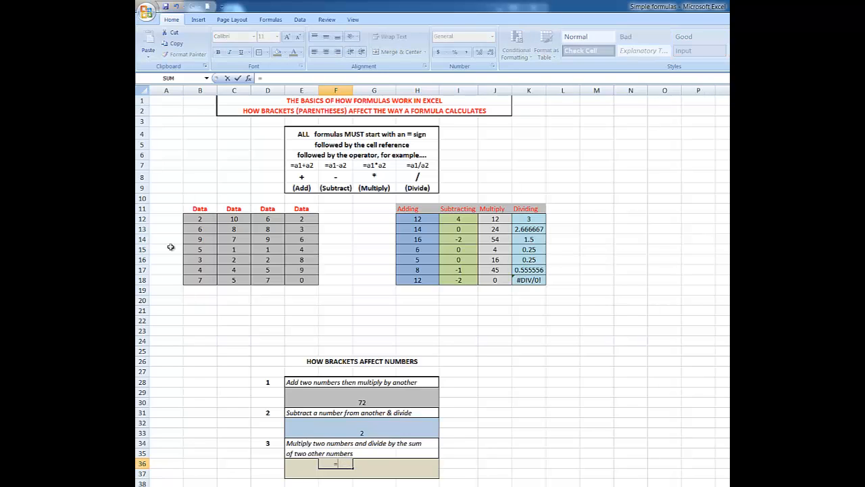
pyautogui.click(199, 220)
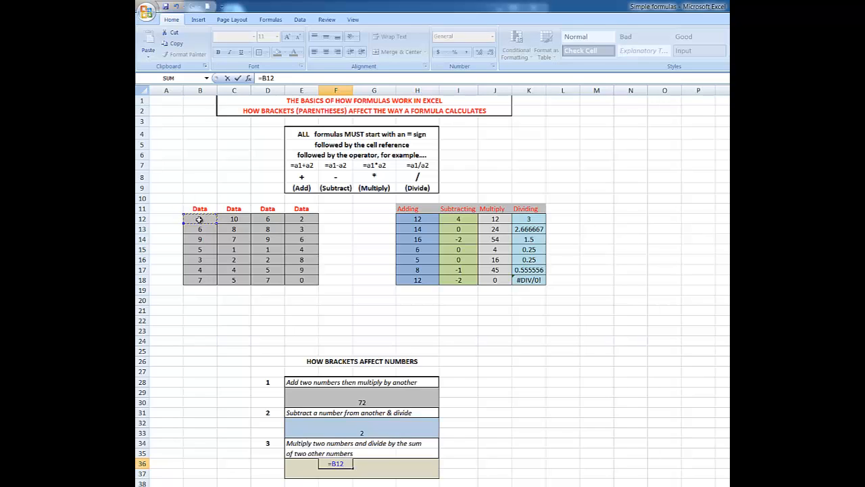
pyautogui.write('*')
pyautogui.click(234, 219)
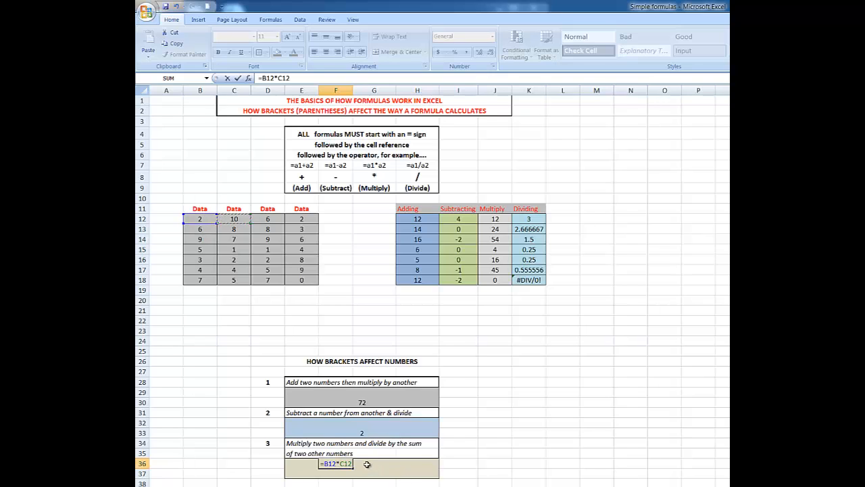
pyautogui.write('/')
pyautogui.click(269, 220)
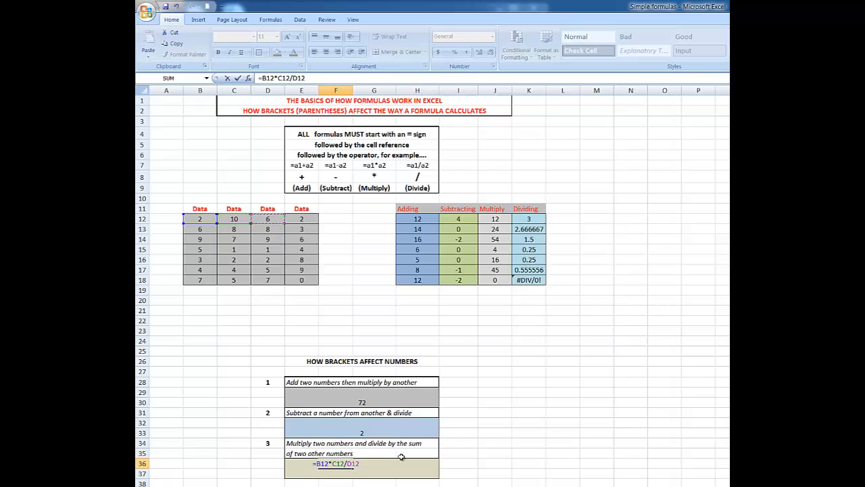
pyautogui.write('+')
pyautogui.click(305, 221)
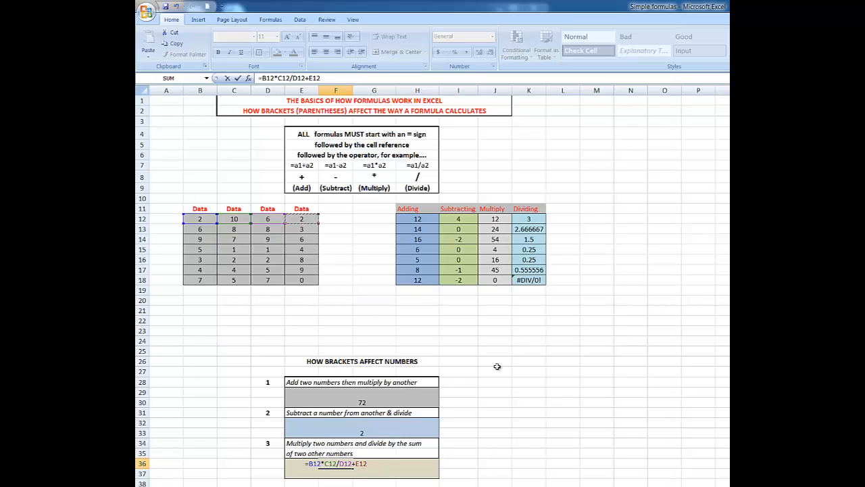
pyautogui.press('Return')
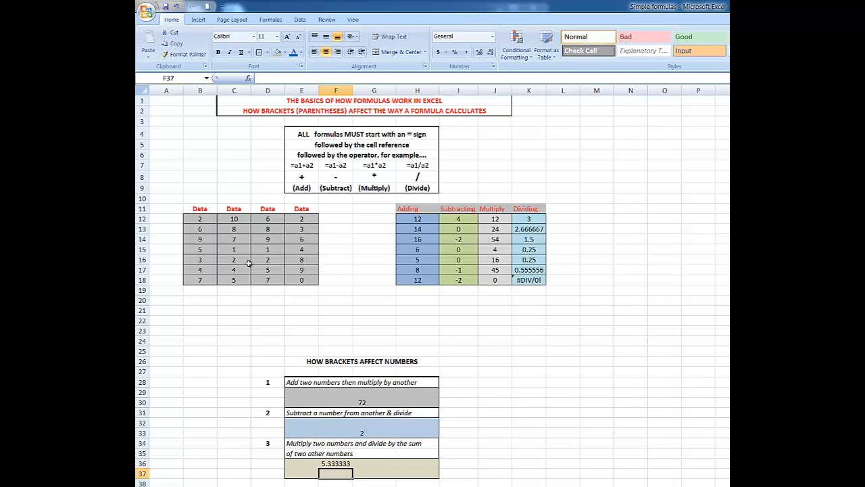
pyautogui.click(176, 7)
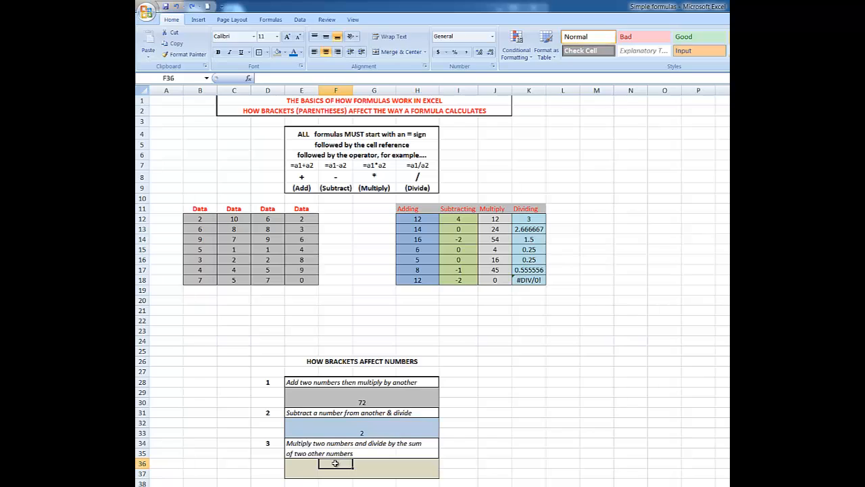
# - Enter =(B12*C12)/(D12+E12) in the question 3 answer cell F36, bracketing both the product and the sum
pyautogui.write('=')
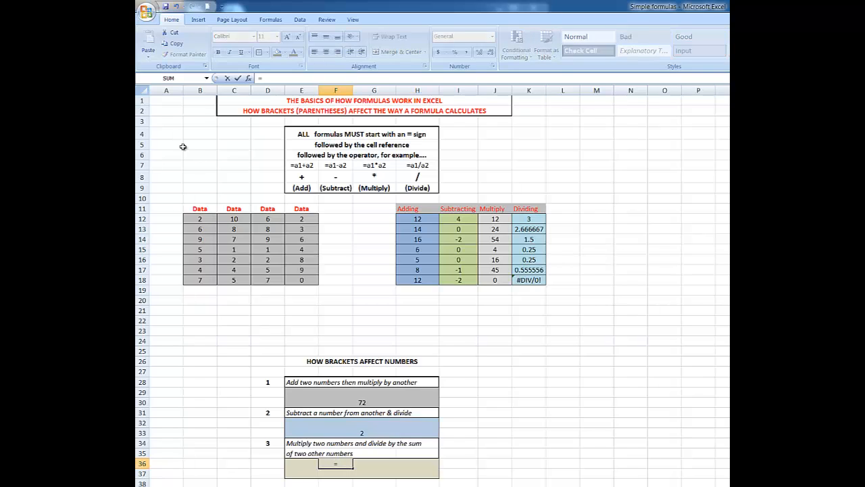
pyautogui.click(201, 219)
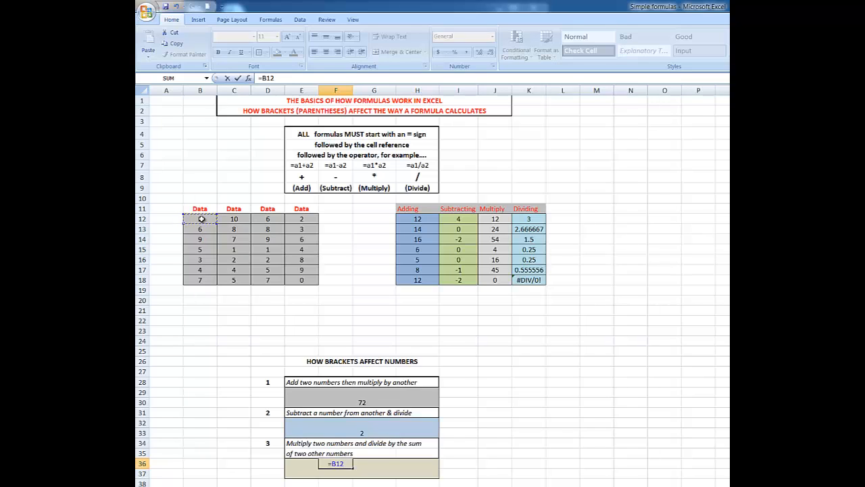
pyautogui.write('*')
pyautogui.click(235, 219)
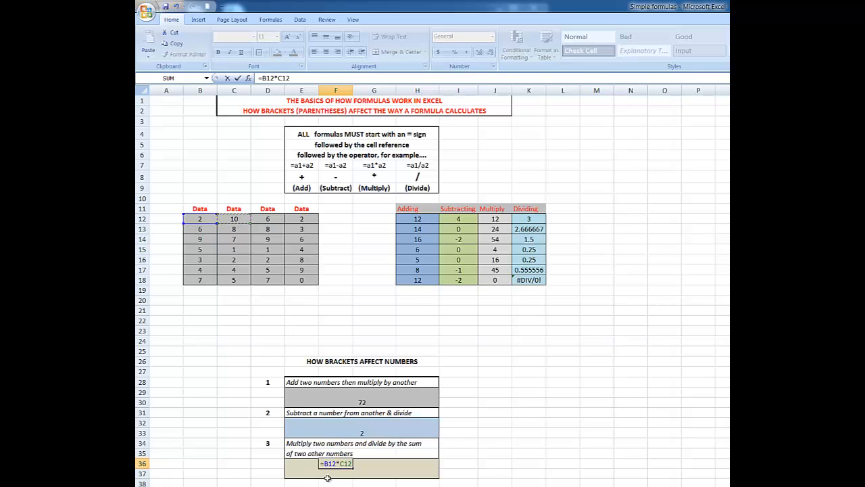
pyautogui.click(263, 78)
pyautogui.write('(')
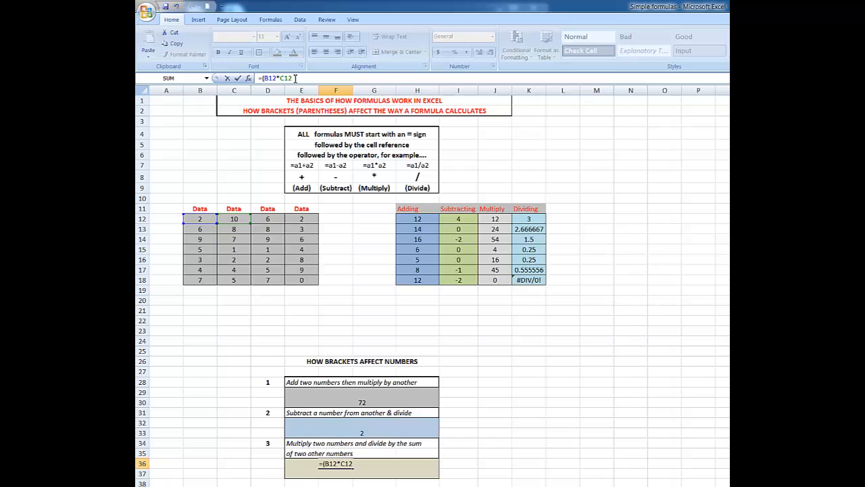
pyautogui.write(')')
pyautogui.write('/(')
pyautogui.click(268, 218)
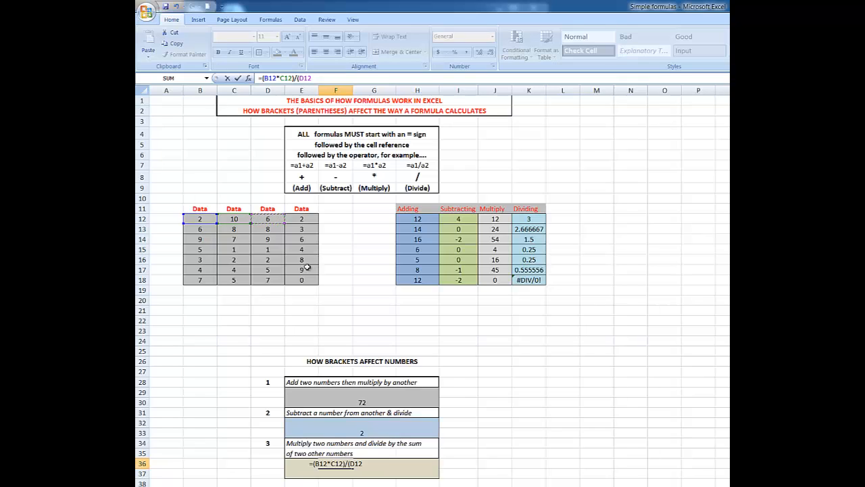
pyautogui.write('+')
pyautogui.click(297, 218)
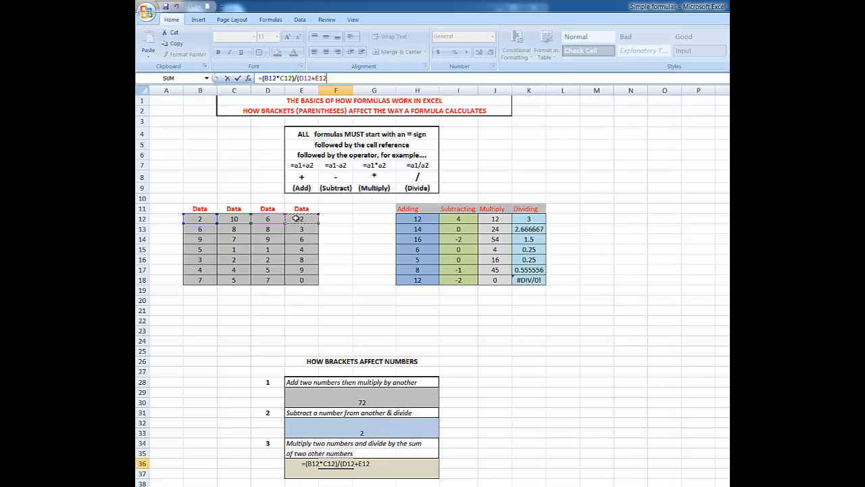
pyautogui.write(')')
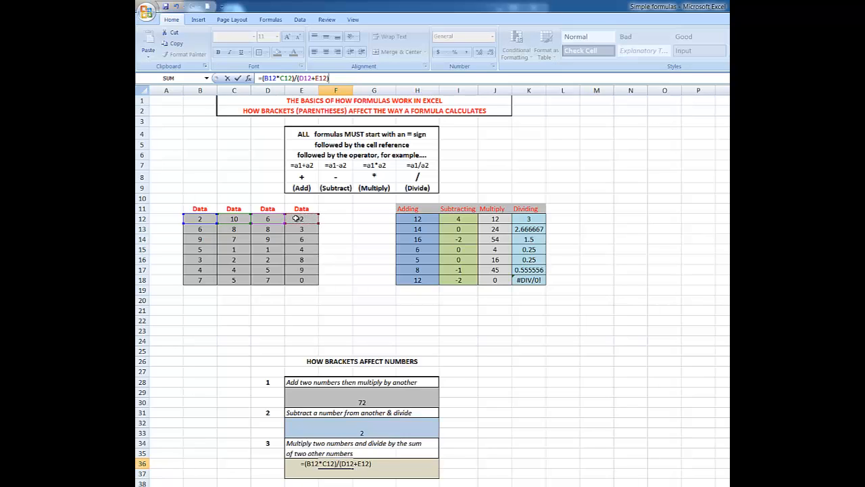
pyautogui.press('Return')
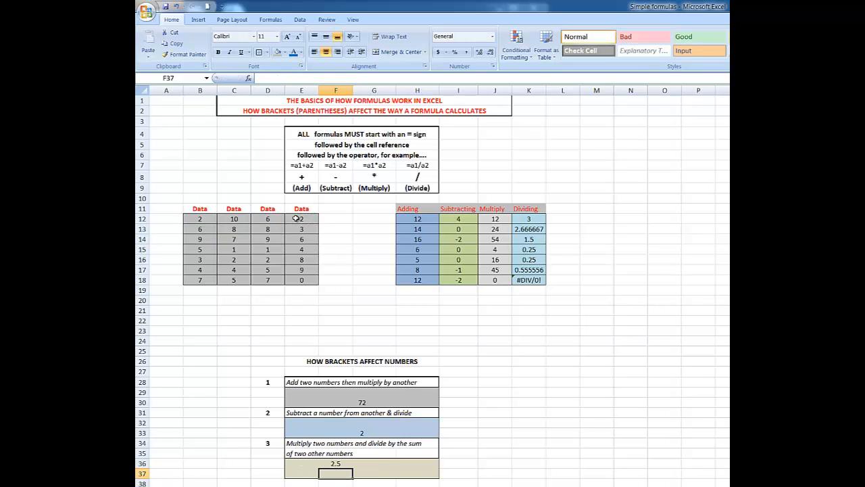